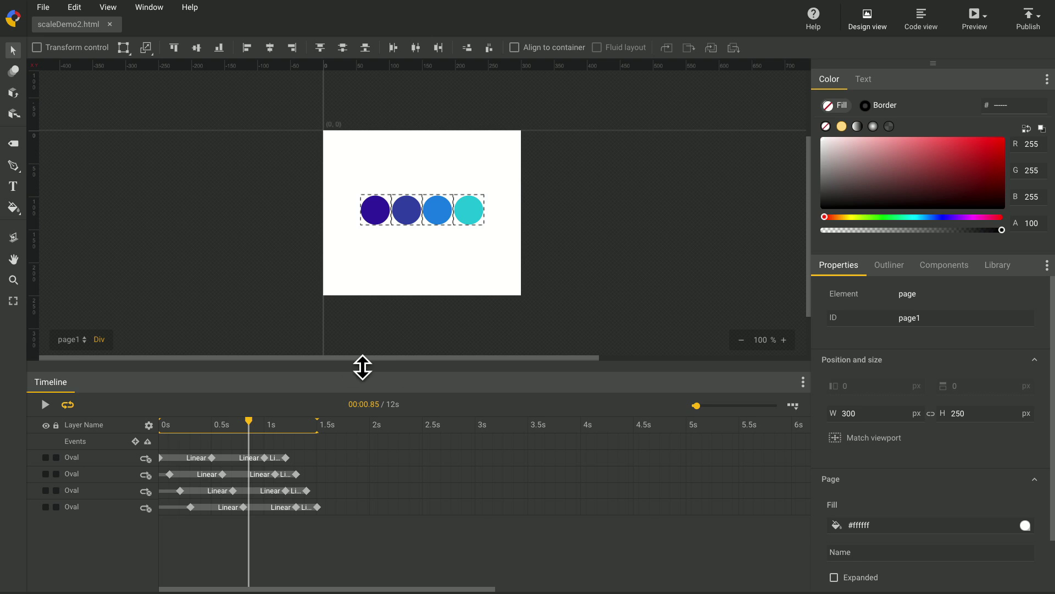
Rewind the playhead to 0 s so none of the four circles is visible.
drag(250, 423, 165, 422)
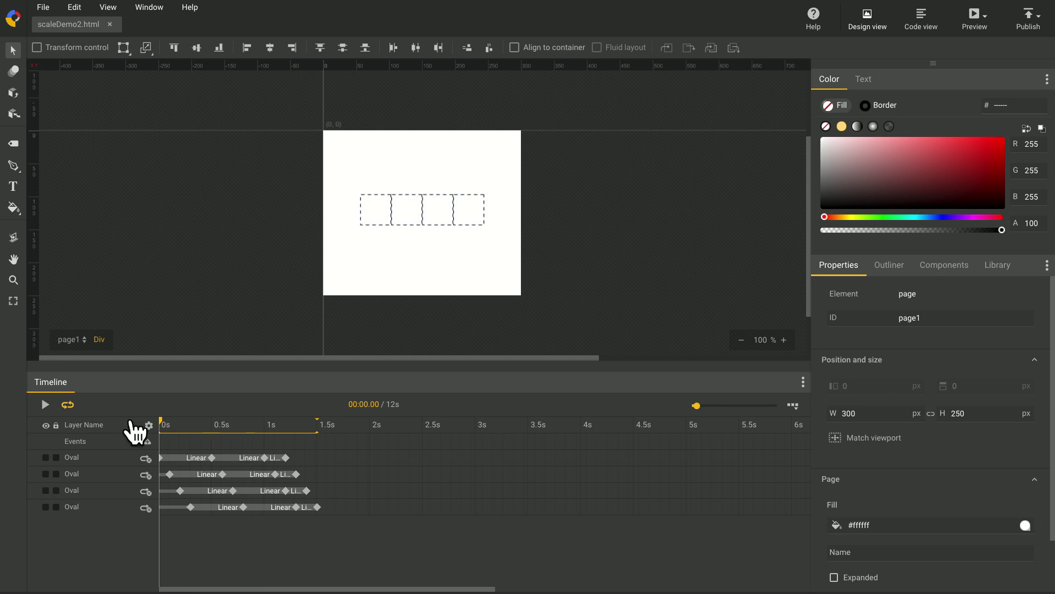
Play and pause the fade-in, then scrub back to about 0.88 s with all circles showing.
click(46, 404)
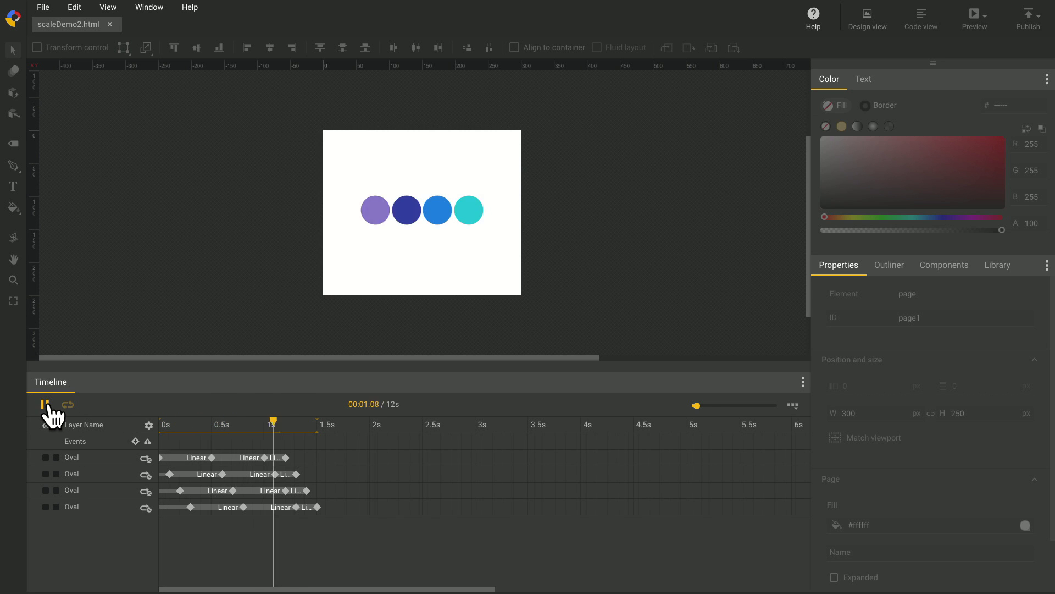
click(47, 405)
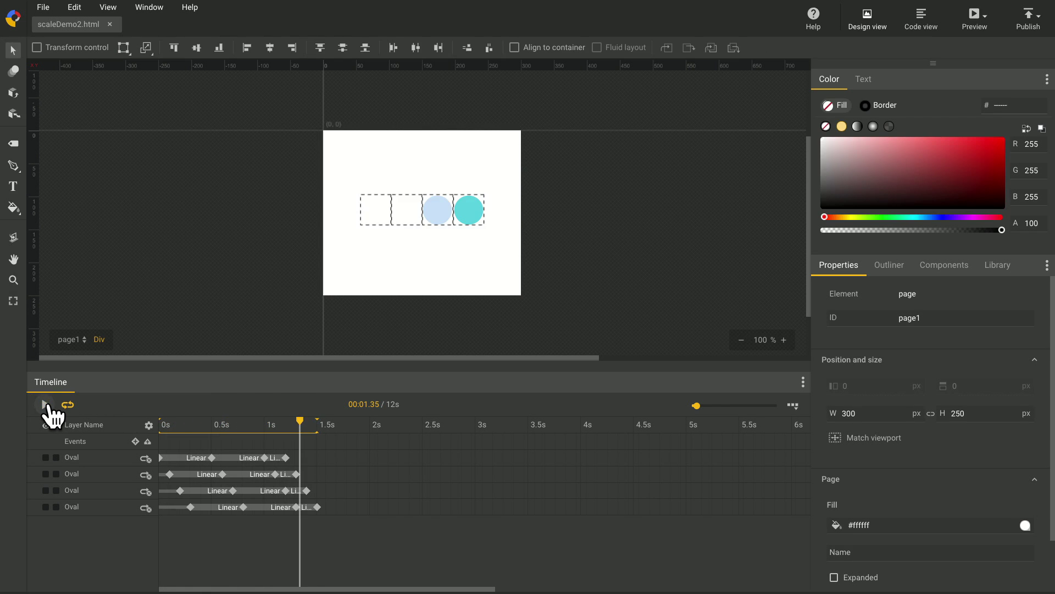
drag(305, 432, 322, 438)
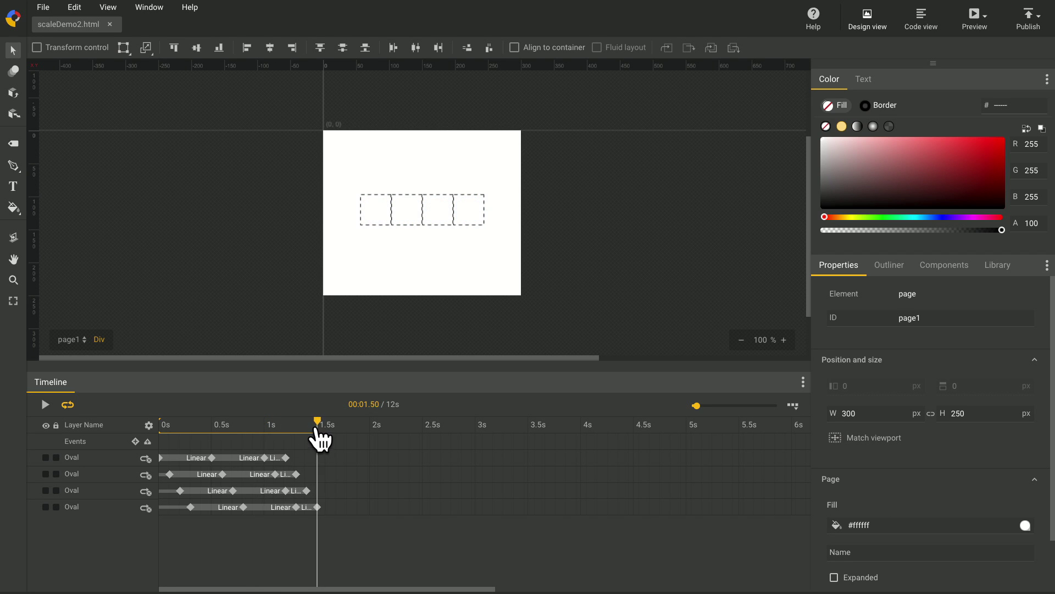
drag(321, 439, 256, 439)
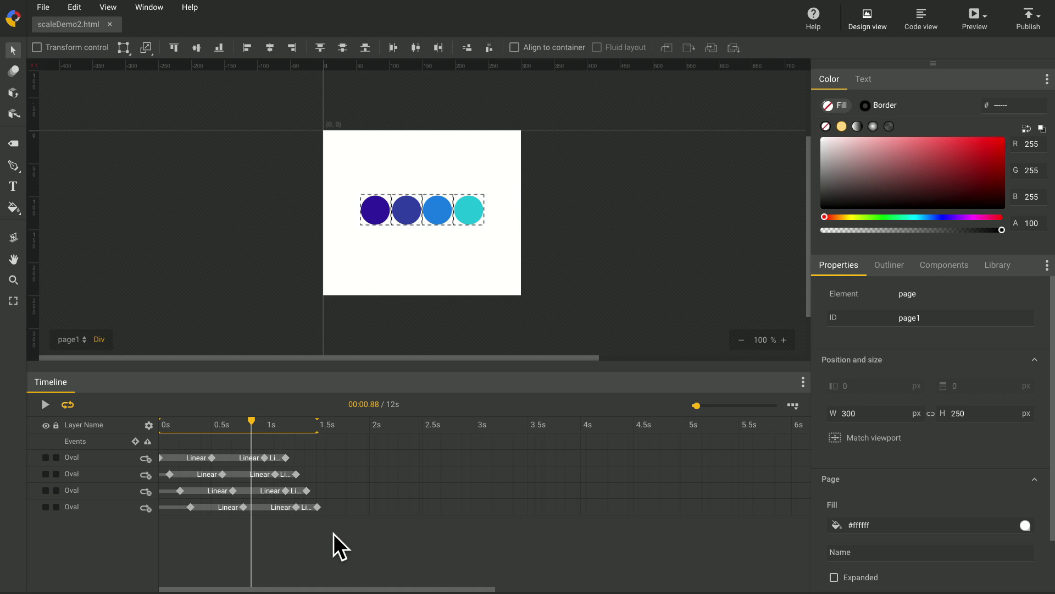
Select every circle keyframe and rescale them so the animation ends near 3 s.
drag(353, 536, 141, 442)
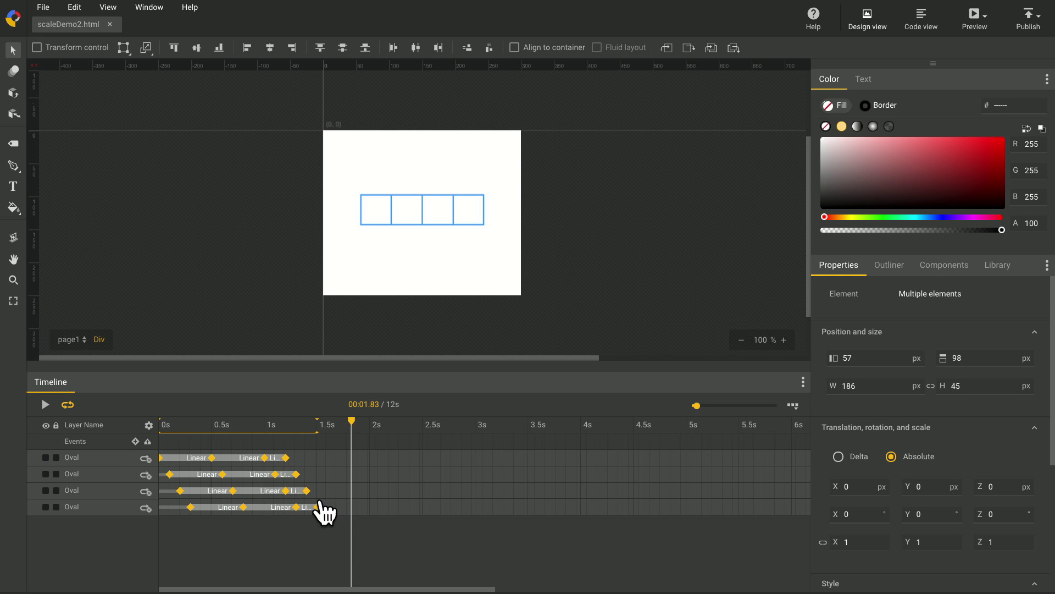
drag(321, 507, 565, 513)
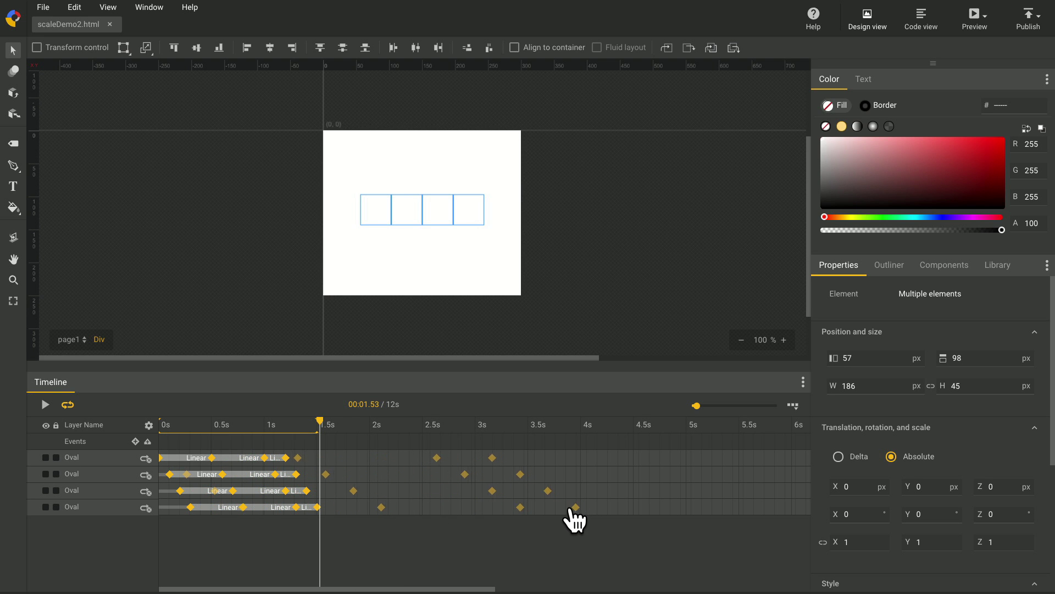
mouse_move(564, 512)
mouse_down()
mouse_move(414, 509)
mouse_move(595, 506)
mouse_move(342, 513)
mouse_move(495, 509)
mouse_move(474, 507)
mouse_up()
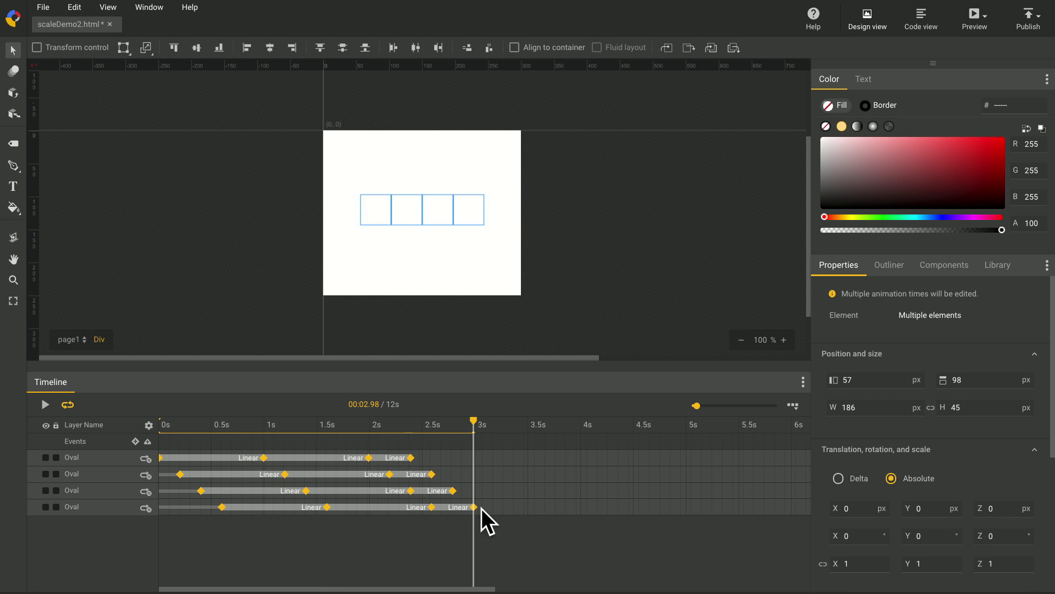
click(509, 523)
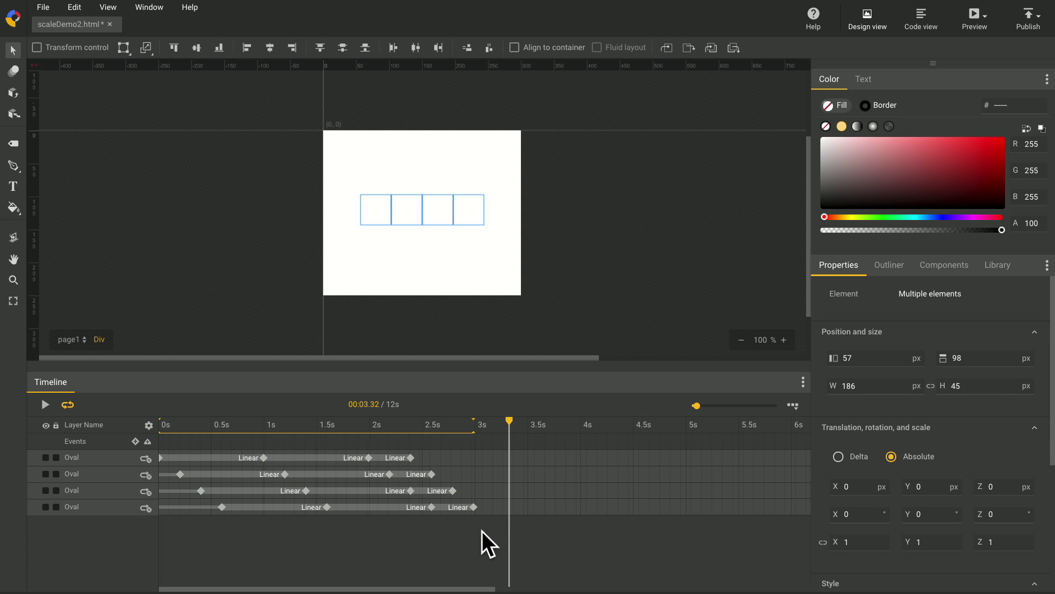
Select the four circles' final keyframes and push them later to about 3.8 s.
drag(498, 534, 353, 440)
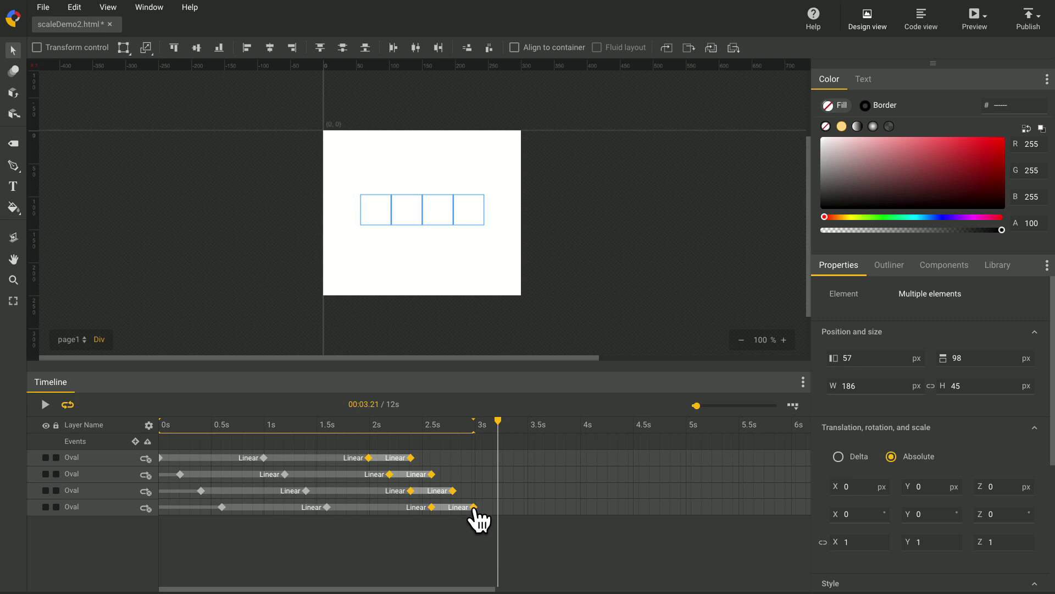
drag(475, 508, 561, 508)
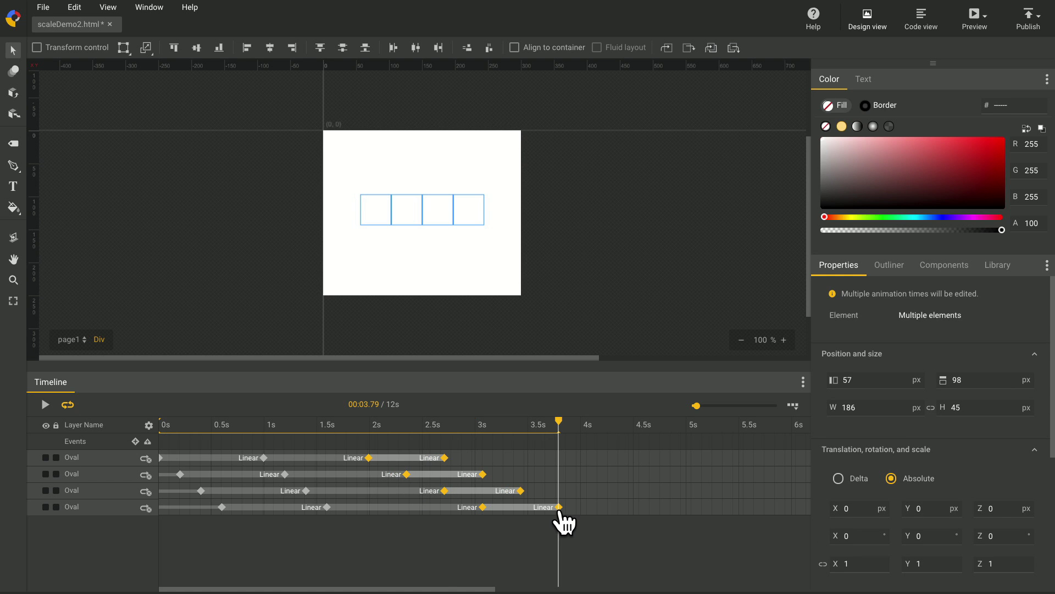
click(285, 474)
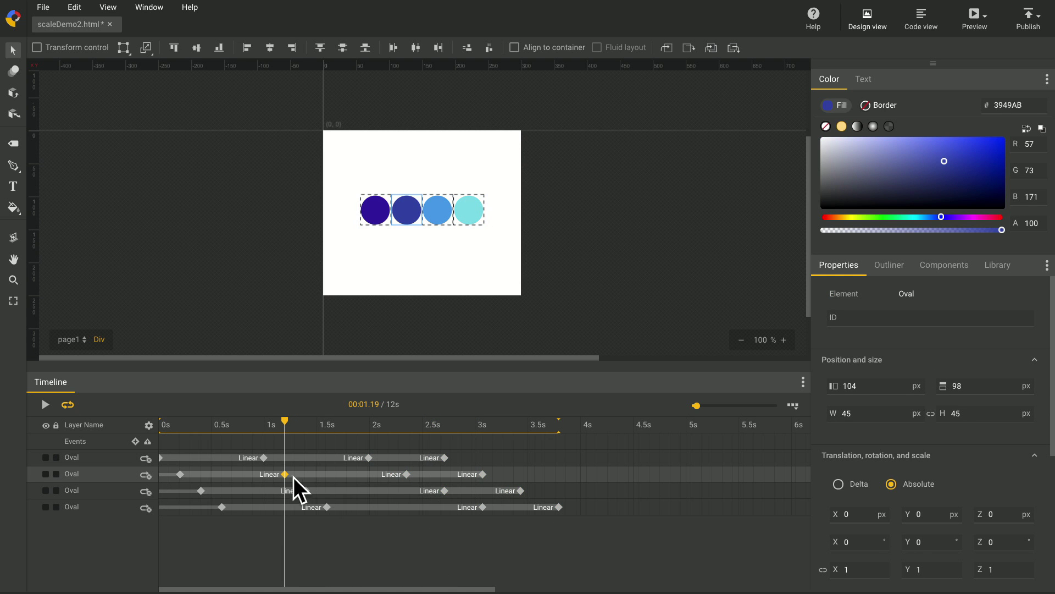
Slide the second and third circles' 2.5 s and 3 s keyframes earlier, then check 3 s.
shift+click(444, 491)
shift+click(482, 476)
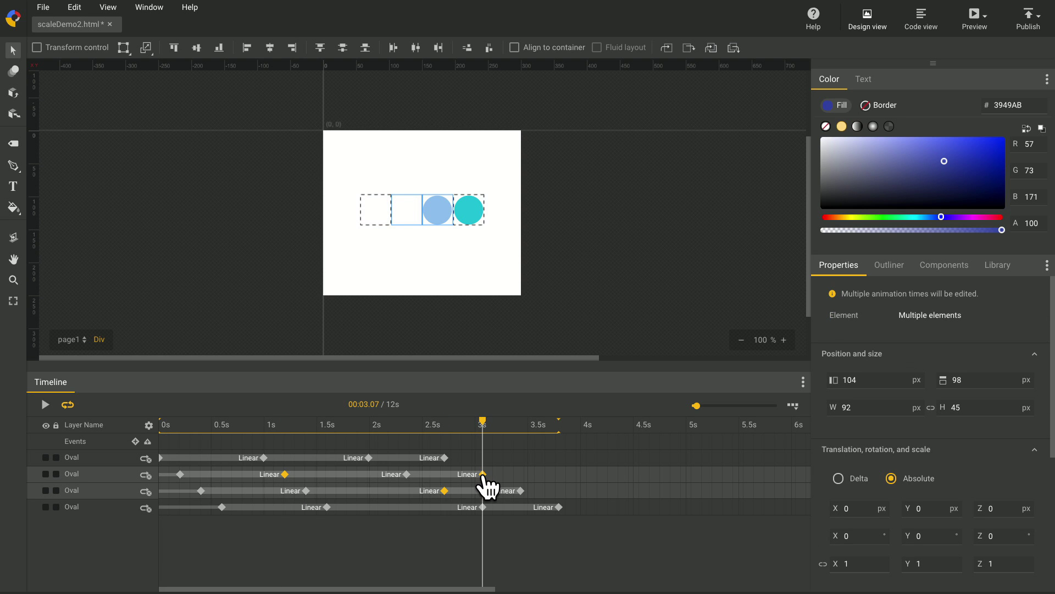
drag(483, 477, 443, 477)
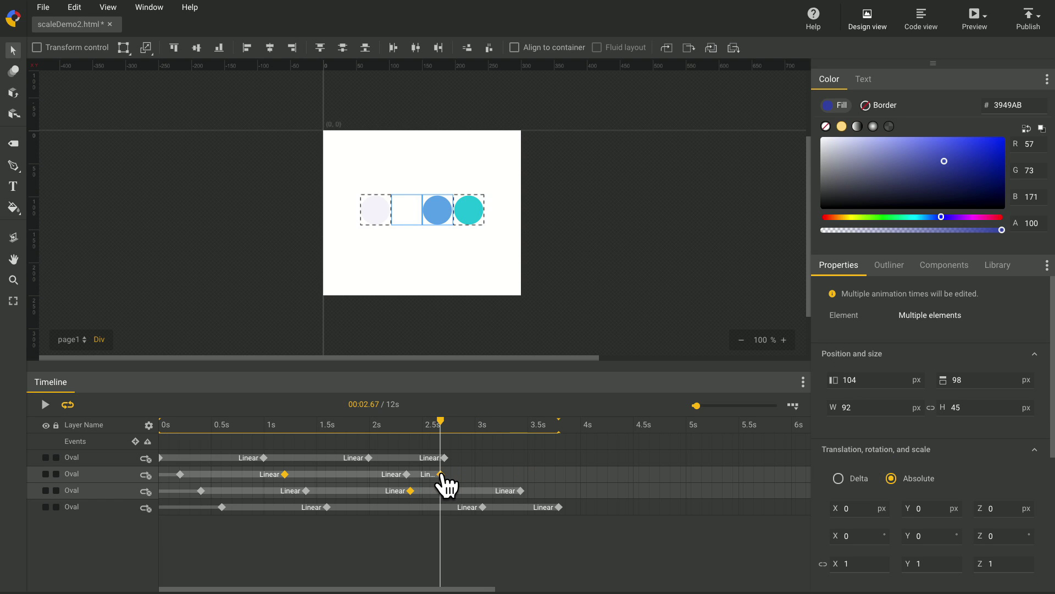
click(396, 540)
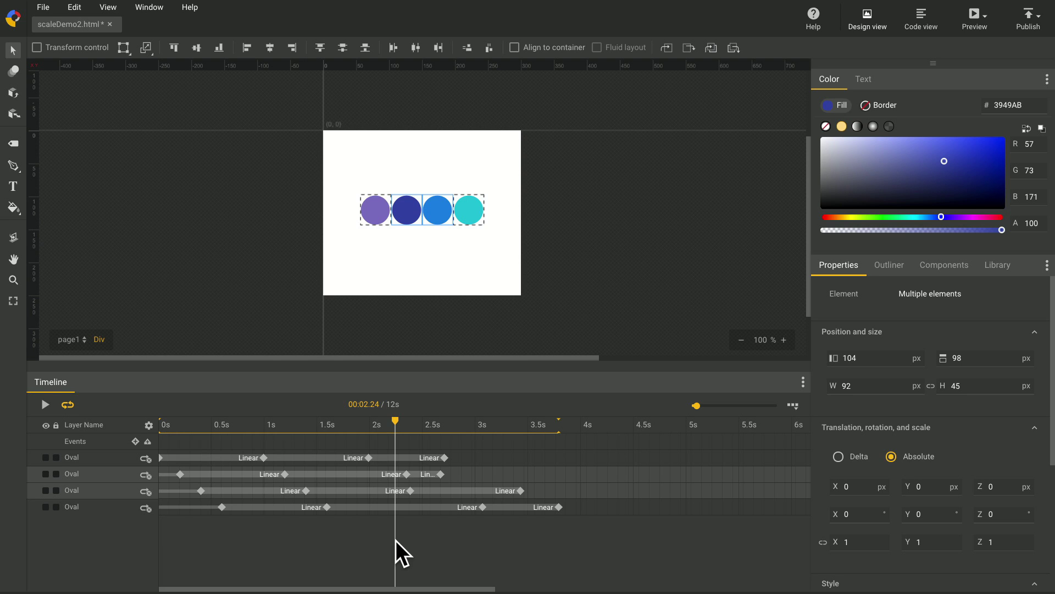
click(580, 532)
Move the middle and final keyframes earlier so the first two circles finish near 2.3 s.
drag(581, 531, 356, 443)
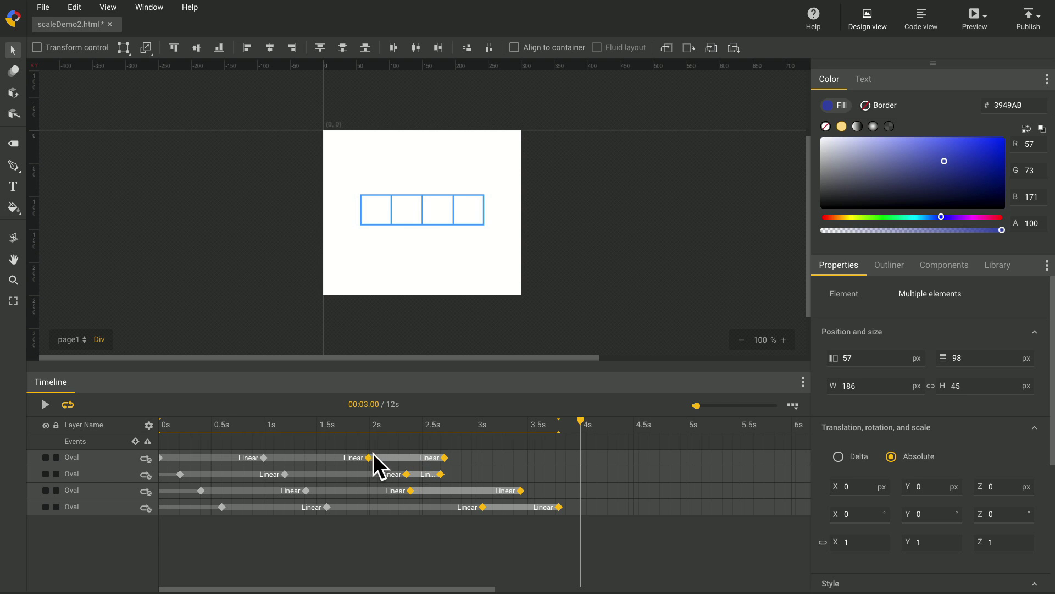
click(374, 469)
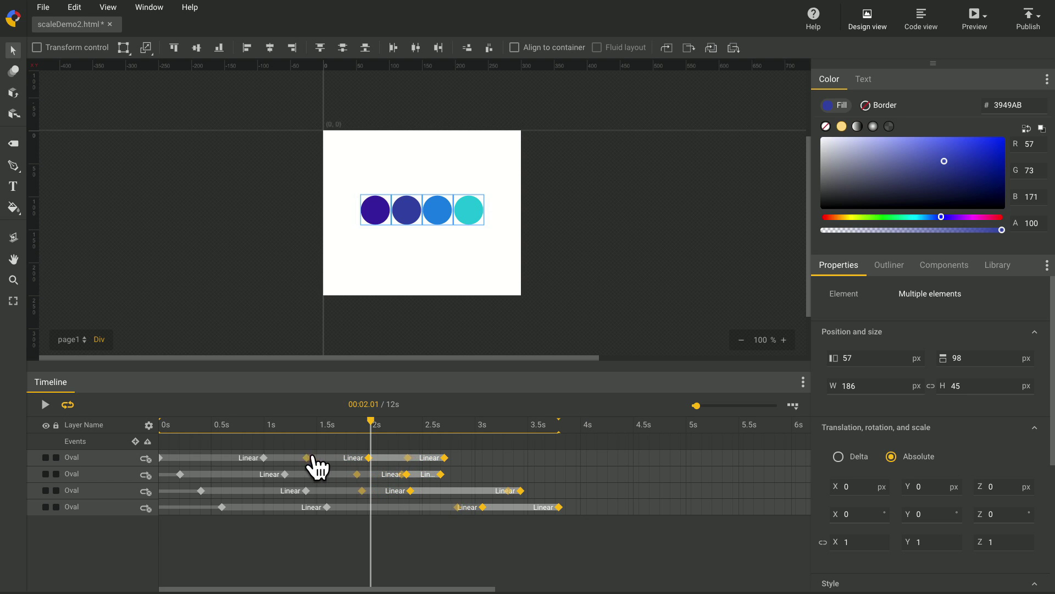
drag(412, 457, 323, 458)
drag(326, 468, 313, 467)
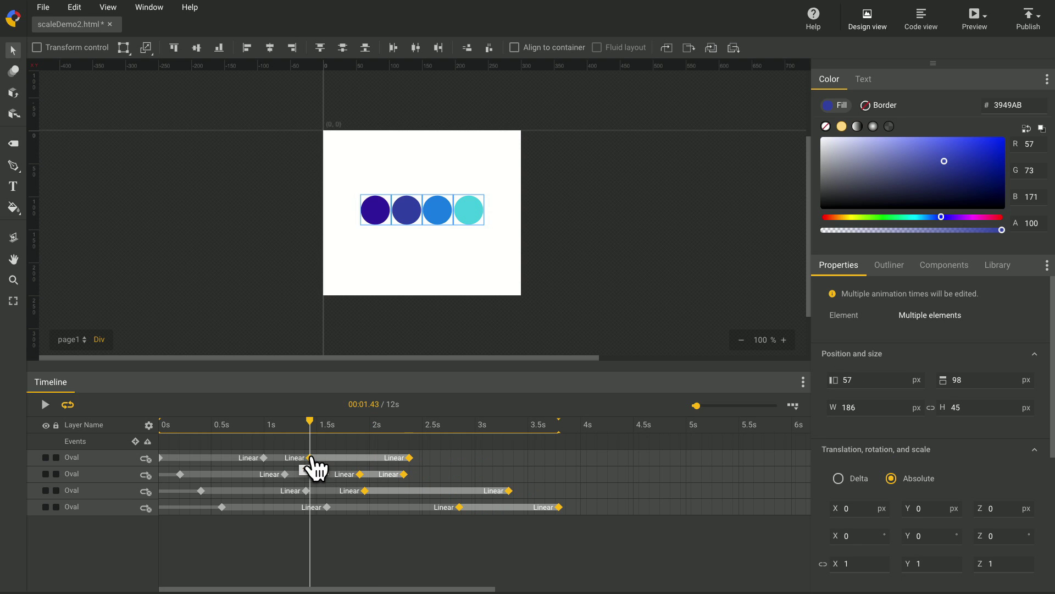
click(535, 560)
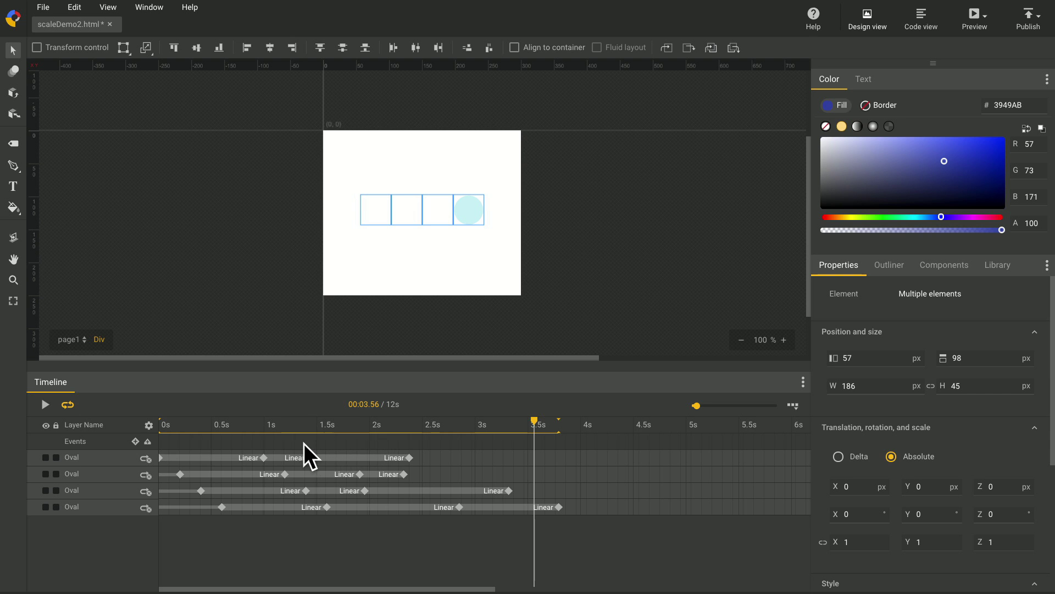
drag(301, 441, 439, 497)
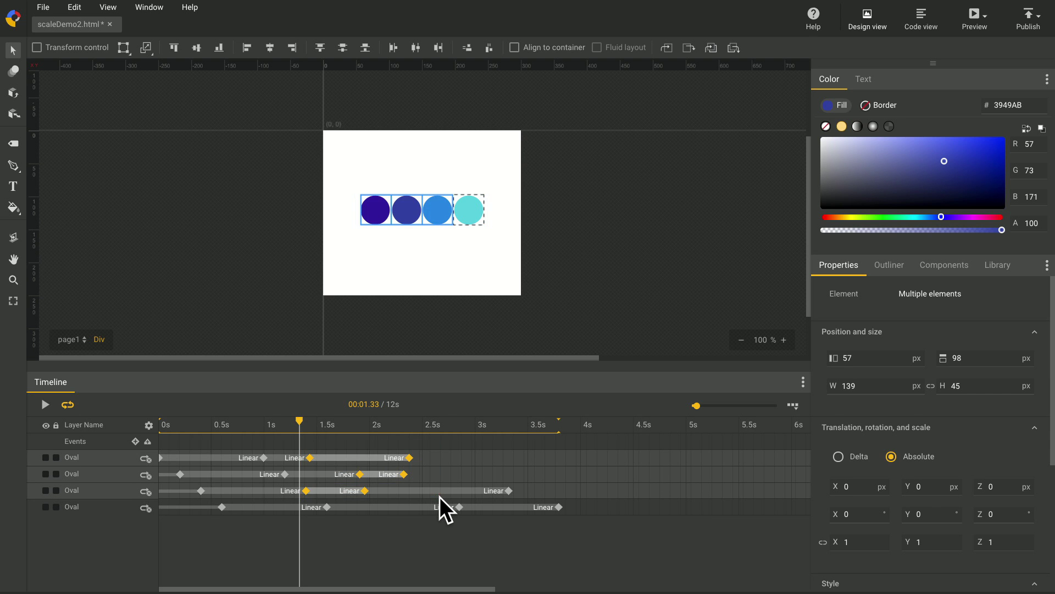
click(459, 506)
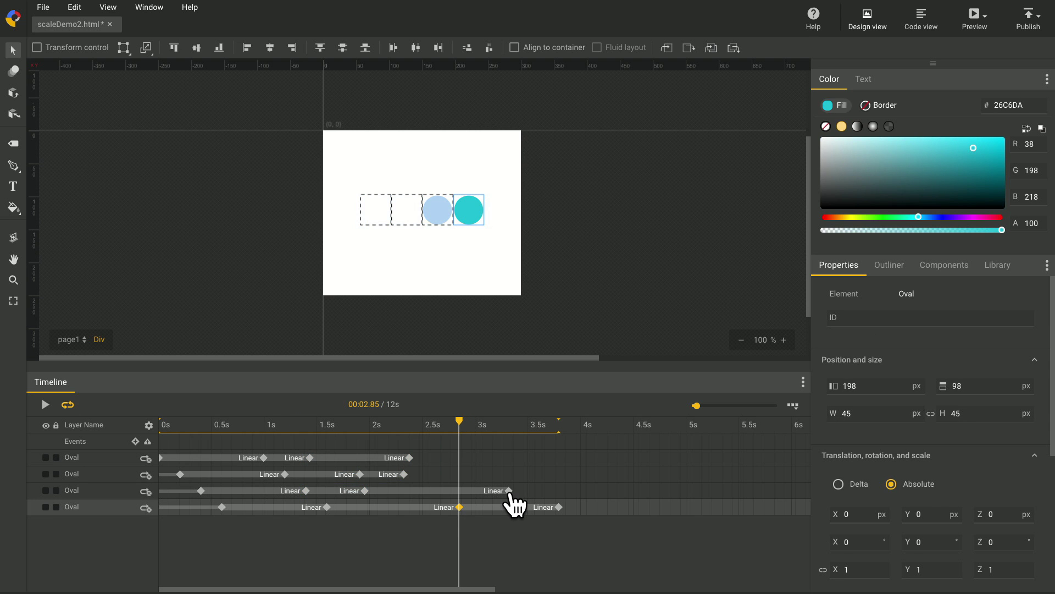
click(509, 491)
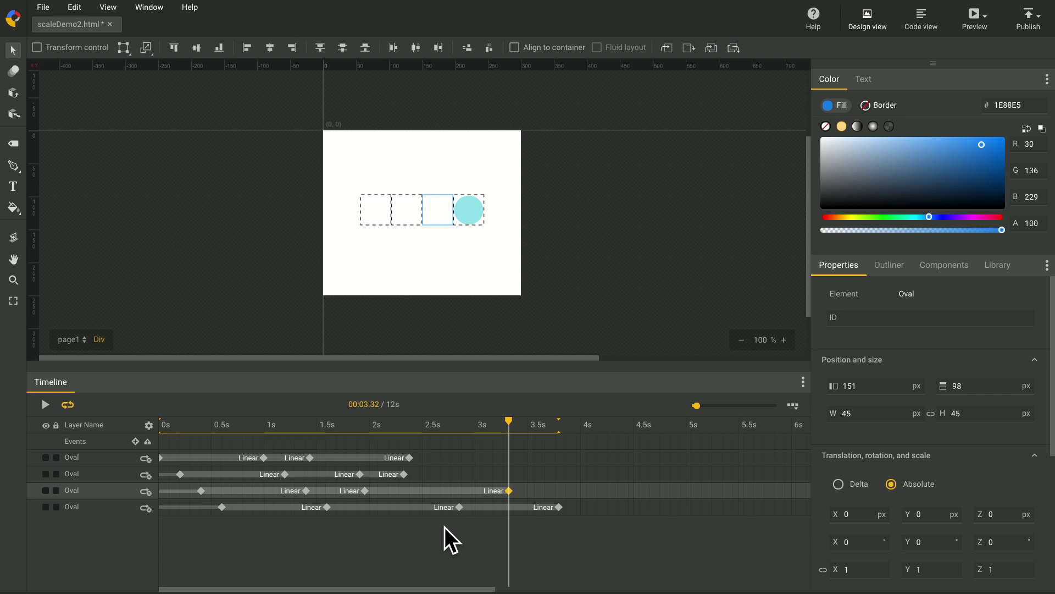
drag(586, 536, 453, 487)
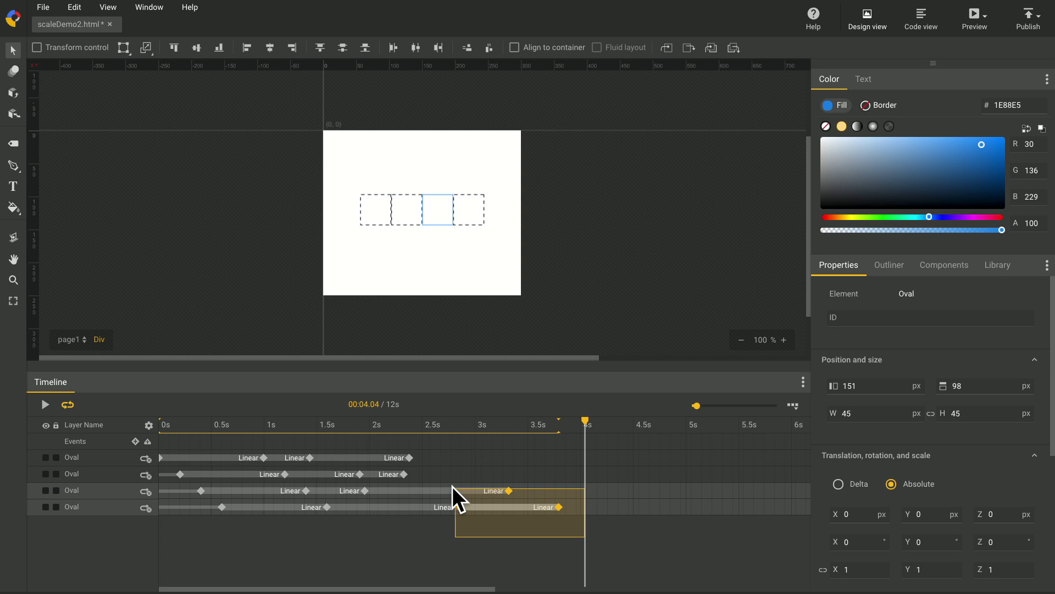
drag(453, 487, 433, 468)
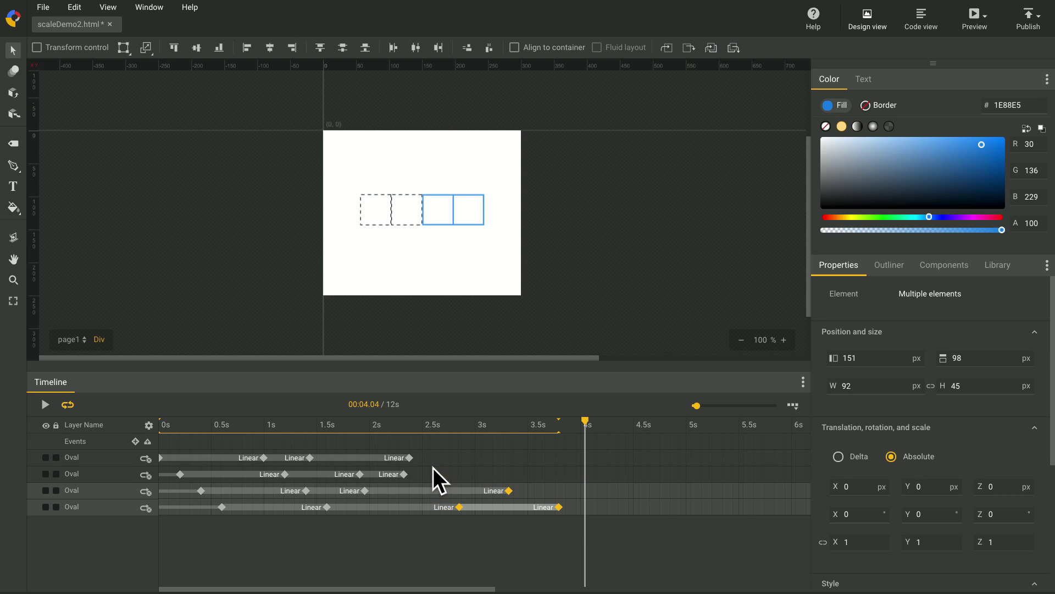
drag(592, 537, 346, 446)
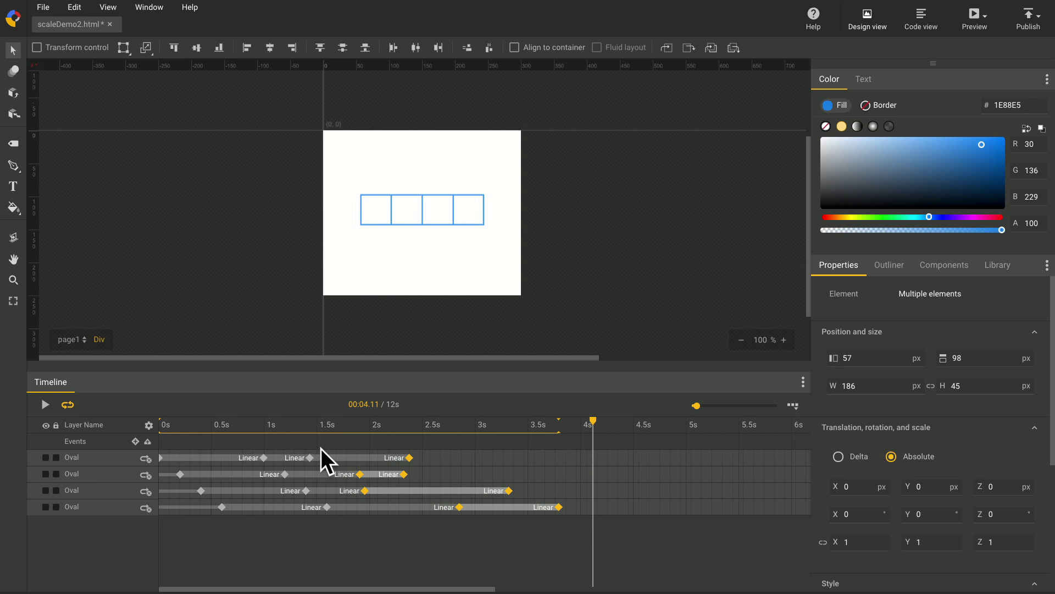
drag(240, 442, 323, 493)
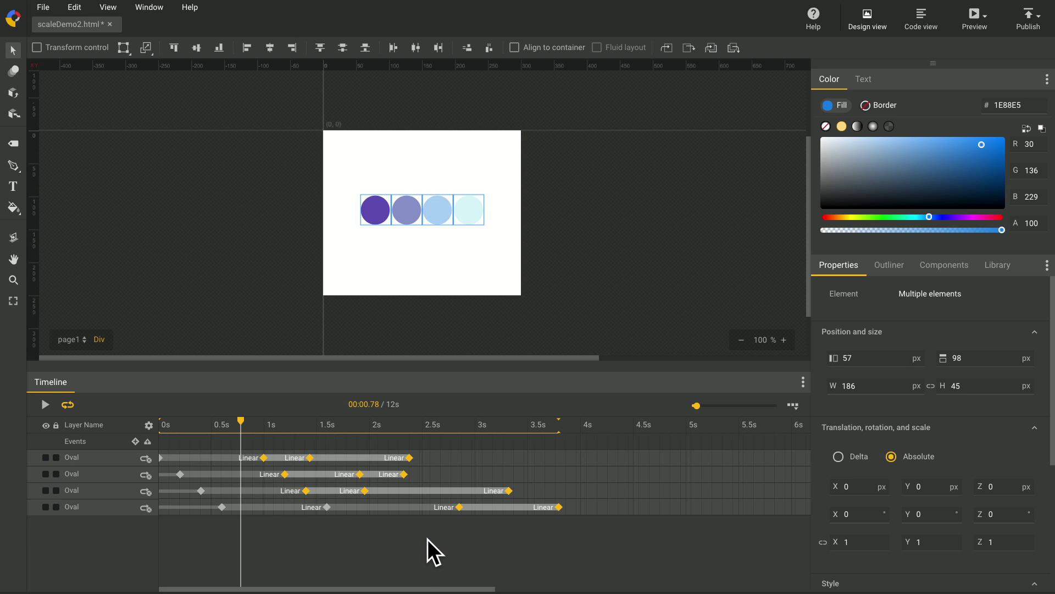
drag(429, 539, 339, 440)
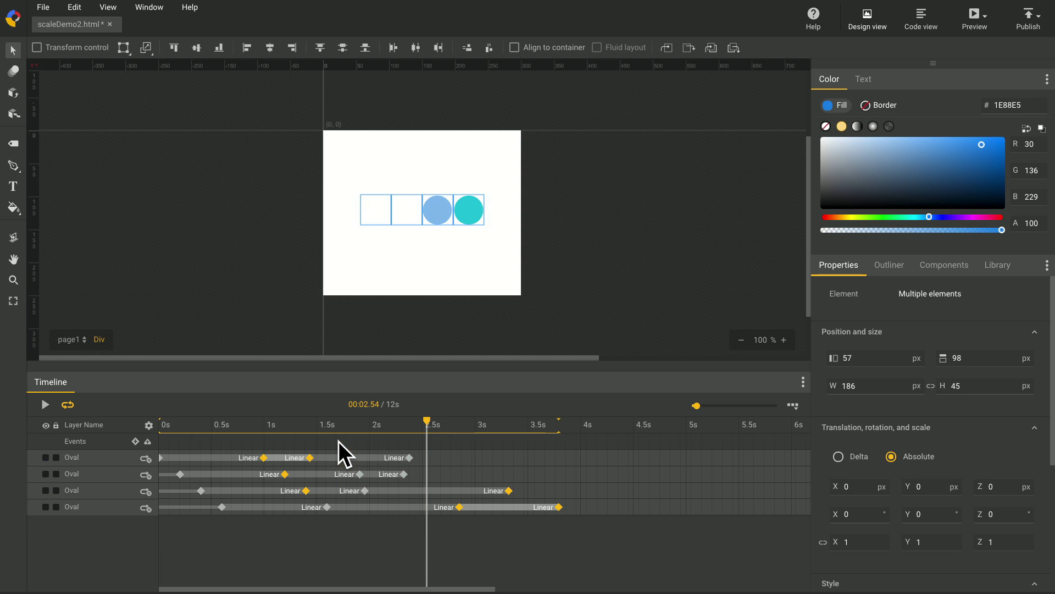
click(396, 530)
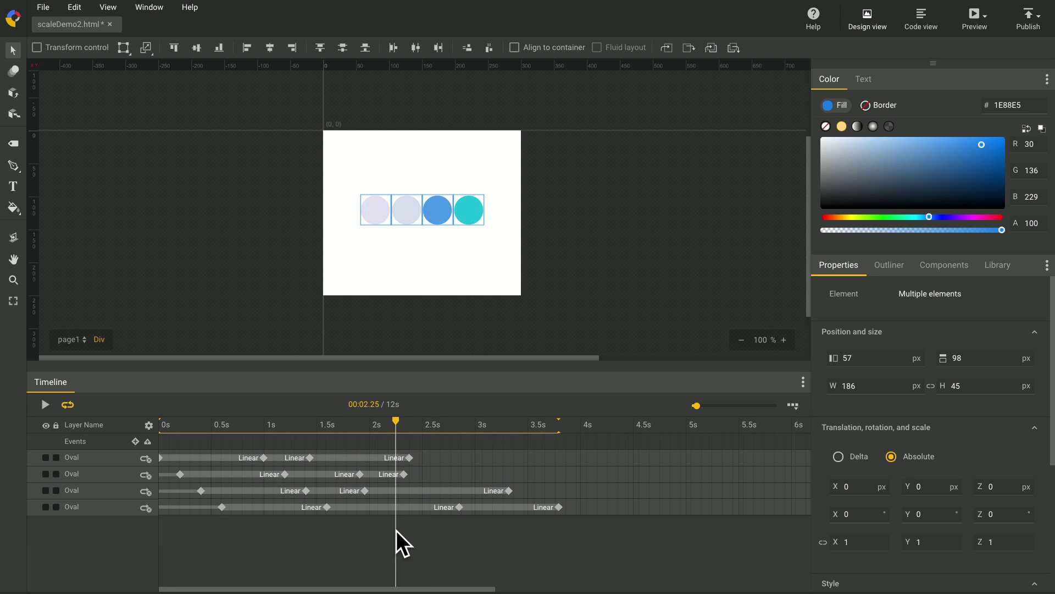